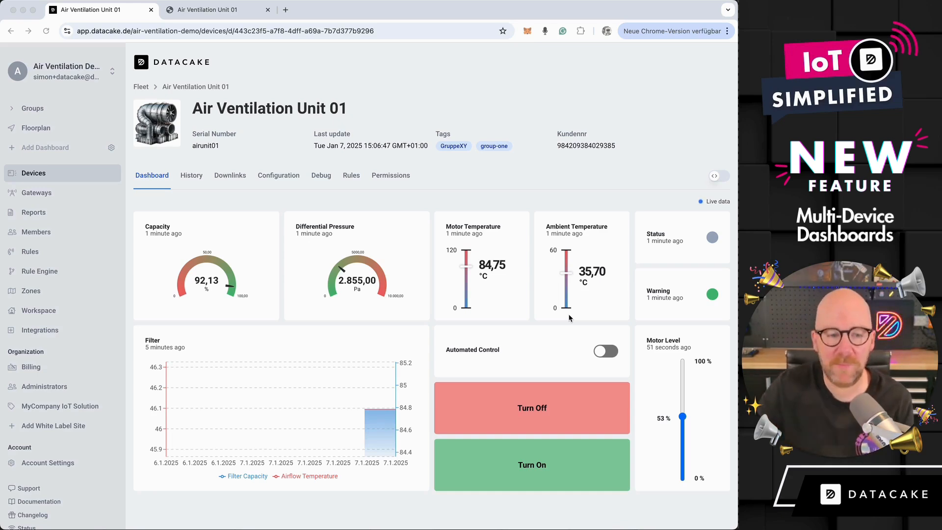
- View the same device's dashboard on the MyCompany white label site and return to the Datacake workspace
{"action": "left_click", "coordinate": [480, 111]}
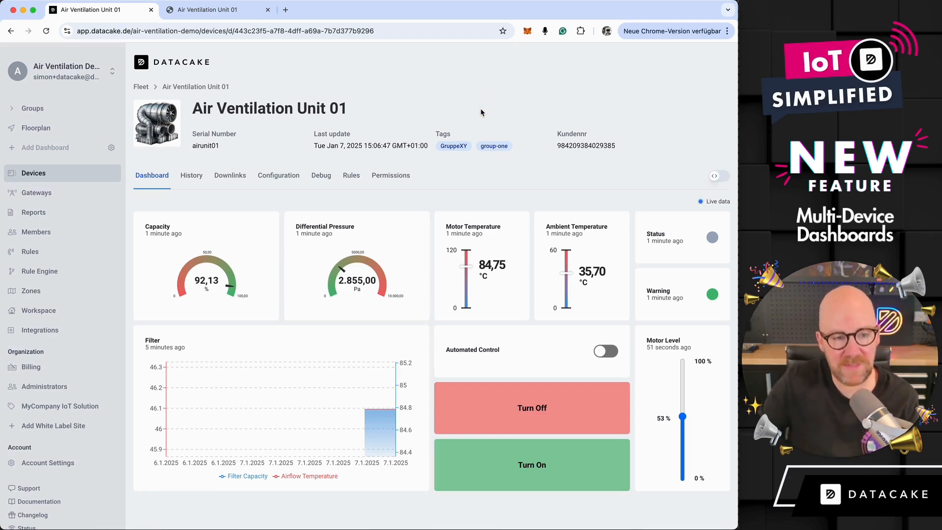
{"action": "left_click", "coordinate": [227, 10]}
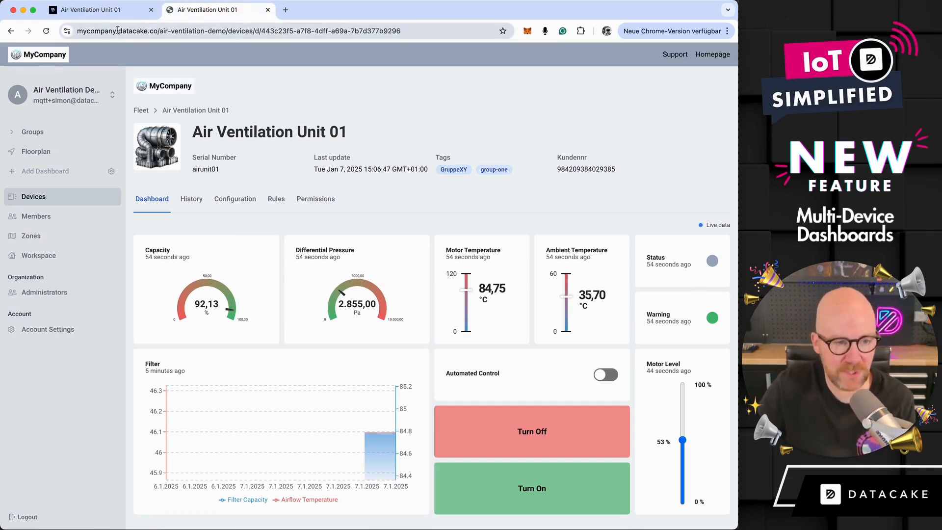
{"action": "left_click", "coordinate": [130, 10]}
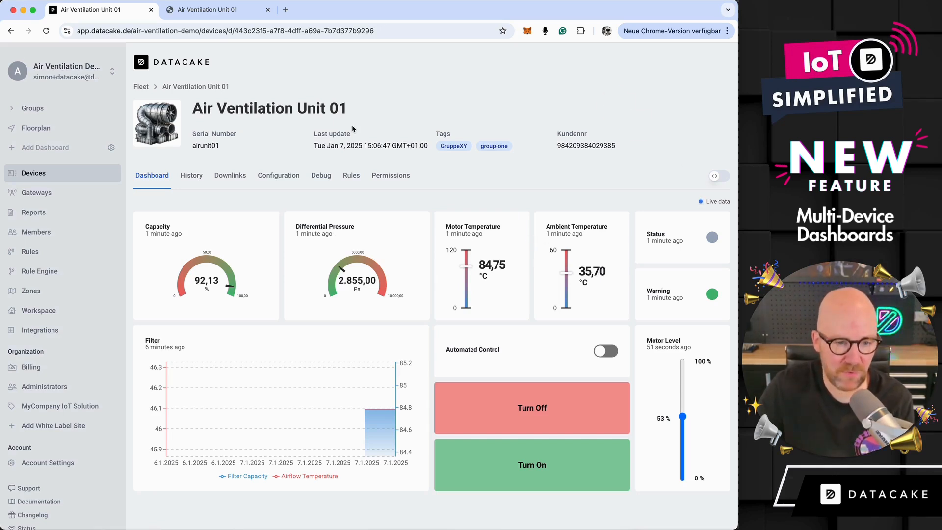
- Add a second dashboard titled "Service Dashboard" to Air Ventilation Unit 01 and hide it on white label sites
{"action": "left_click", "coordinate": [719, 176]}
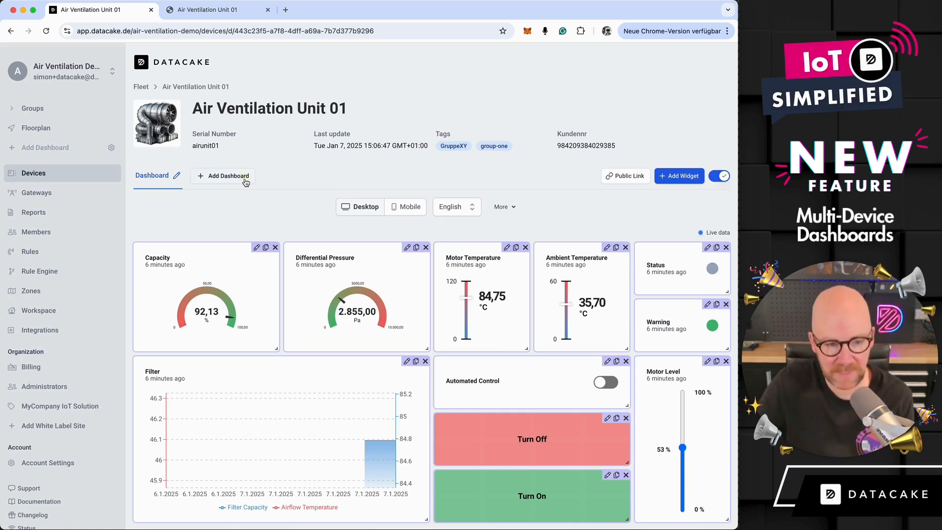
{"action": "left_click", "coordinate": [245, 183]}
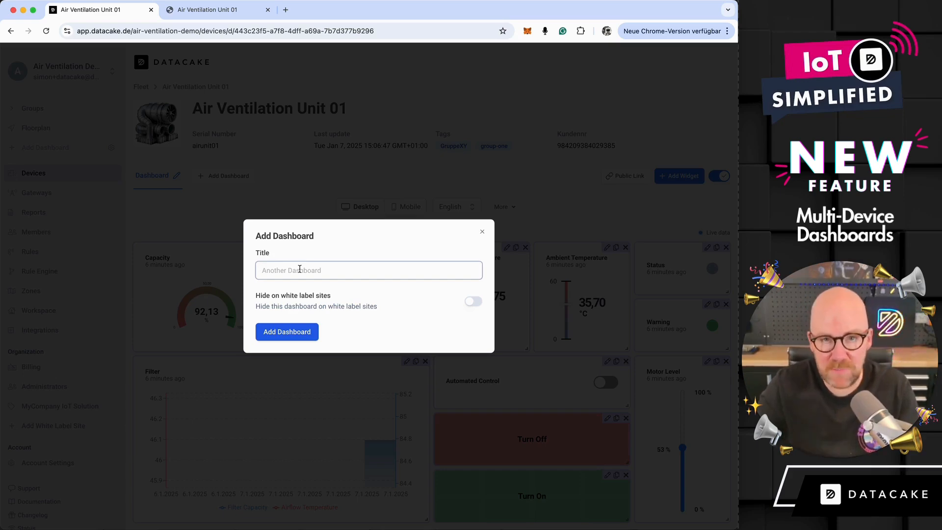
{"action": "type", "text": "Servi"}
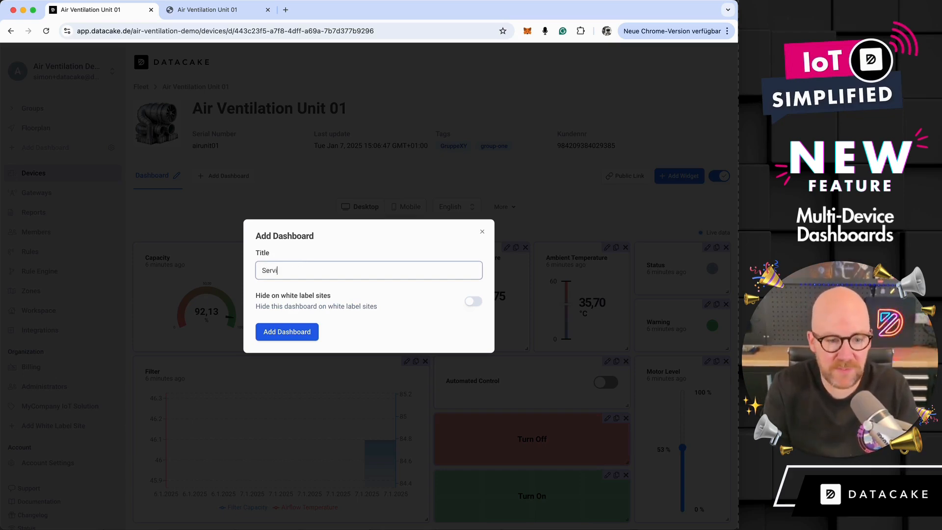
{"action": "type", "text": "ce Dashboard"}
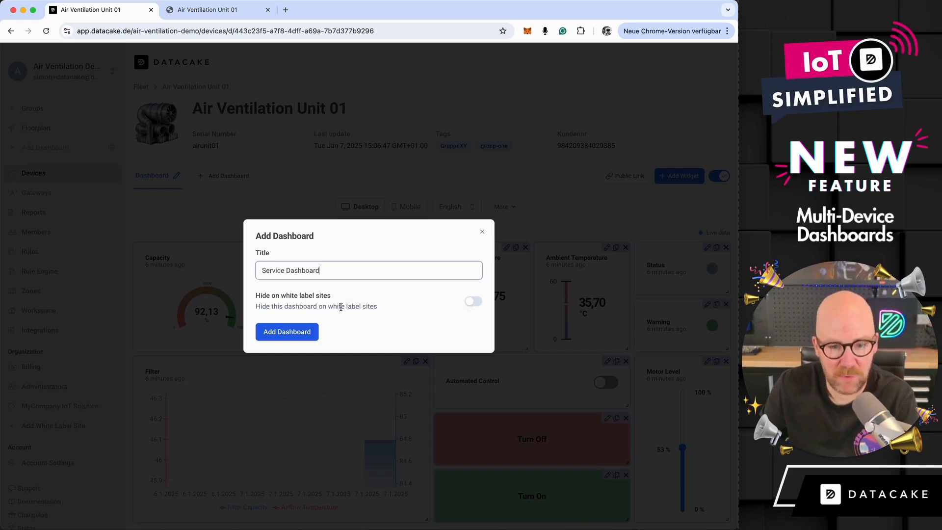
{"action": "left_click", "coordinate": [472, 303]}
{"action": "left_click", "coordinate": [305, 332]}
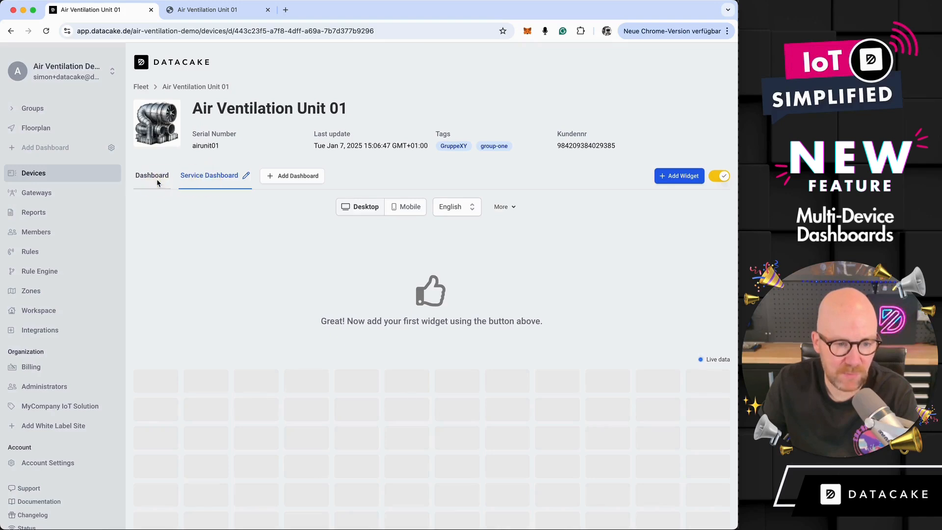
- Leave dashboard editing and switch between the original Dashboard and the Service Dashboard
{"action": "left_click", "coordinate": [718, 180]}
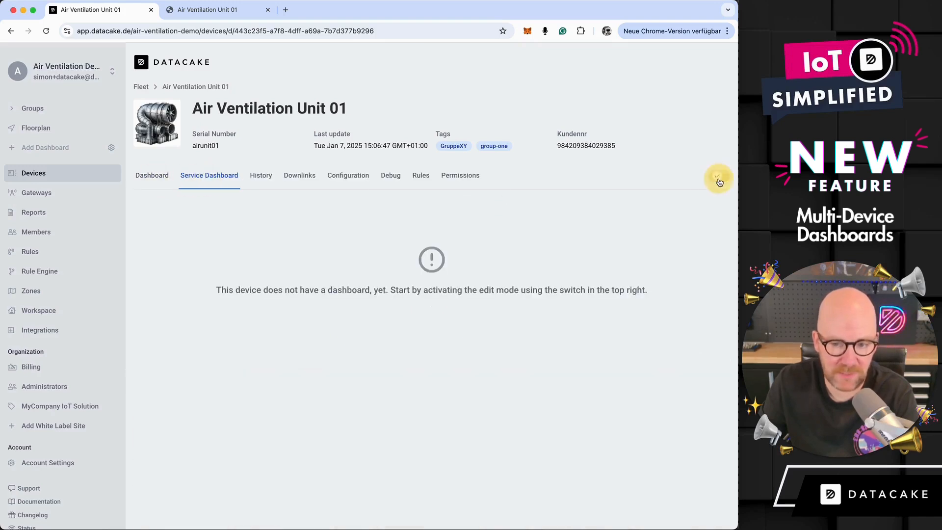
{"action": "left_click", "coordinate": [163, 182]}
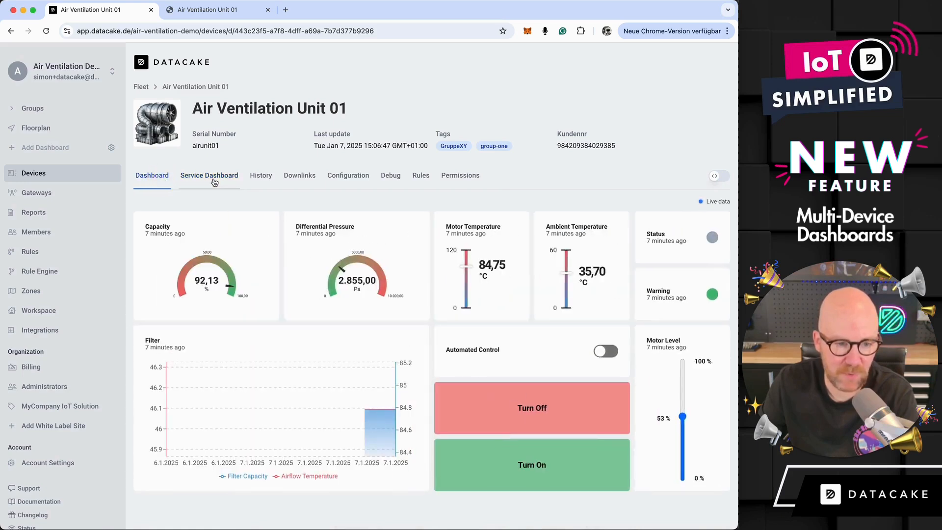
{"action": "left_click", "coordinate": [214, 176]}
- Add a Device Fields widget with all fields selected to the Service Dashboard
{"action": "left_click", "coordinate": [726, 178]}
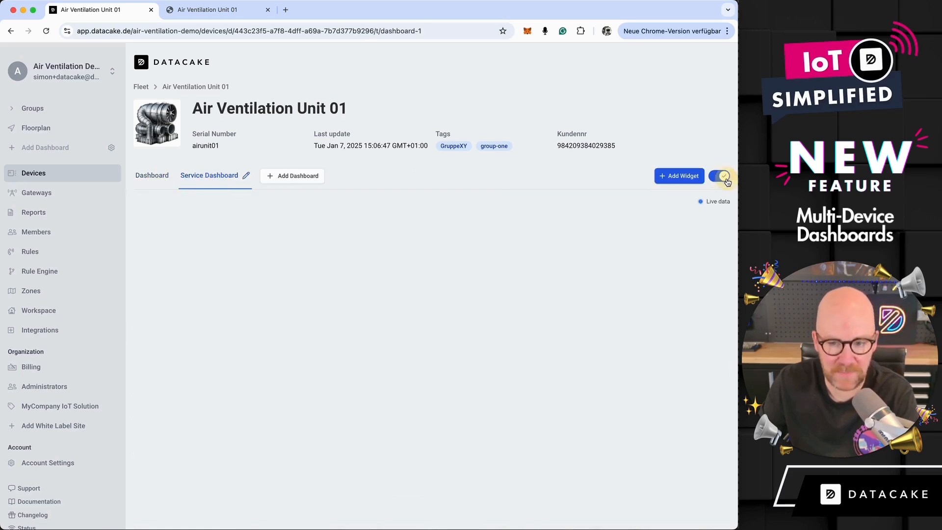
{"action": "left_click", "coordinate": [693, 181]}
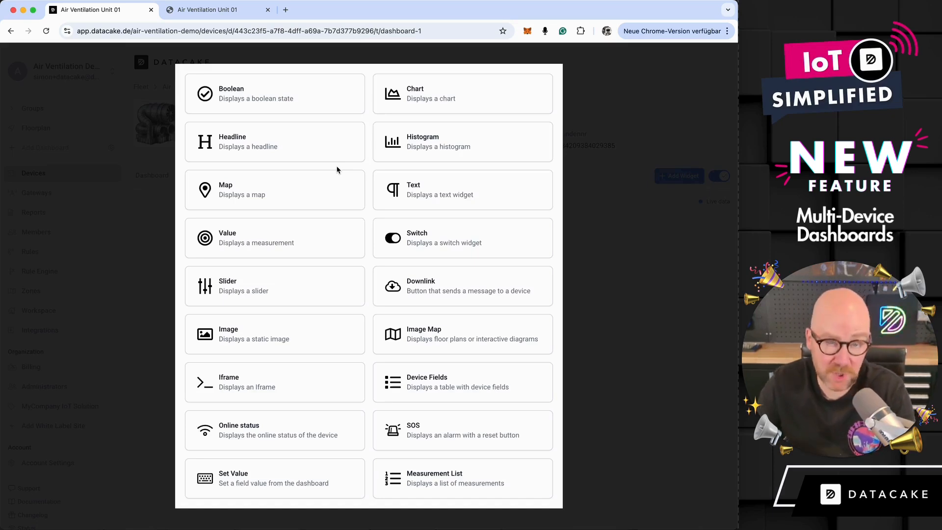
{"action": "left_click", "coordinate": [426, 379]}
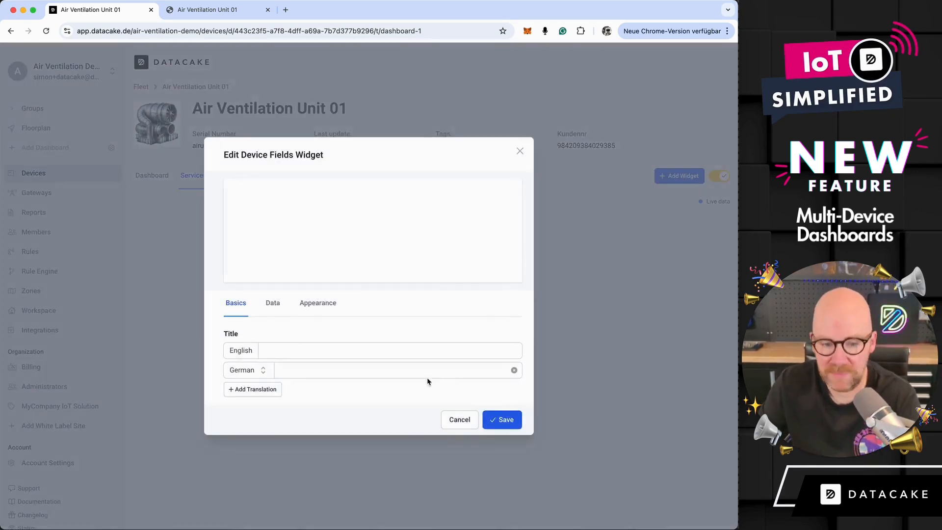
{"action": "left_click", "coordinate": [273, 305]}
{"action": "left_click", "coordinate": [228, 275]}
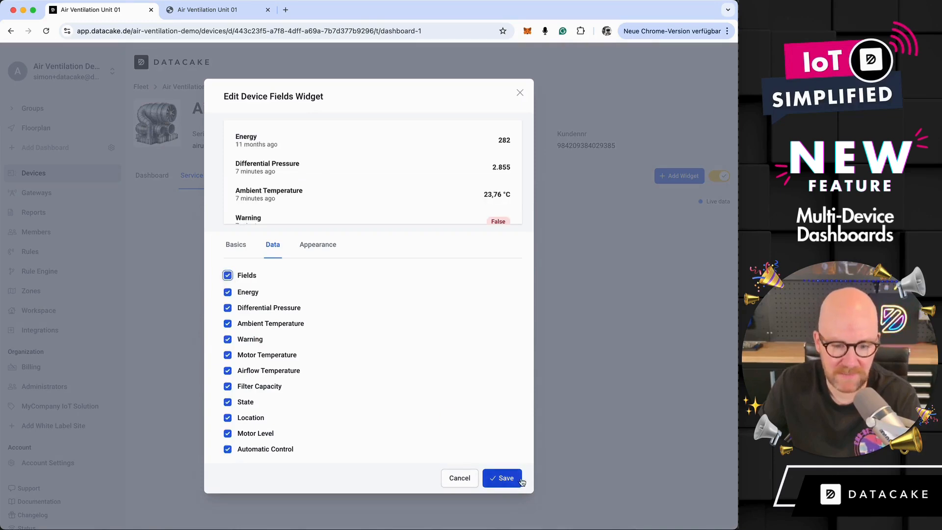
{"action": "left_click", "coordinate": [505, 478]}
- Add a Chart widget for the Differential Pressure field and place it beside the Device Fields widget
{"action": "left_click", "coordinate": [684, 177]}
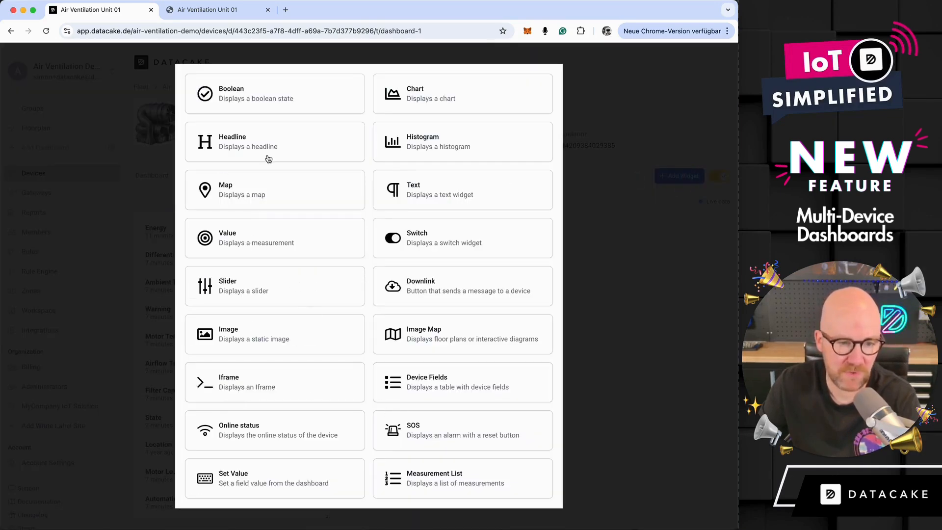
{"action": "left_click", "coordinate": [438, 99]}
{"action": "left_click", "coordinate": [245, 352]}
{"action": "left_click", "coordinate": [225, 383]}
{"action": "left_click", "coordinate": [252, 341]}
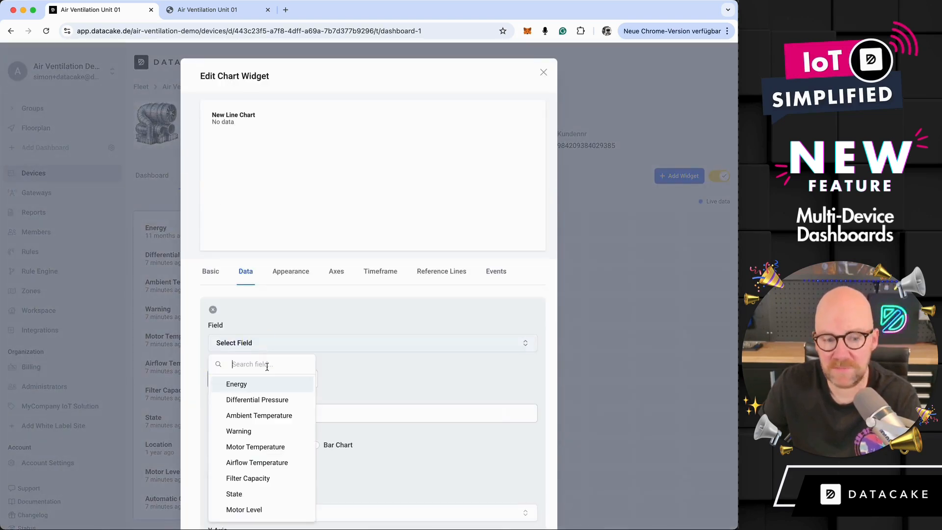
{"action": "left_click", "coordinate": [269, 399]}
{"action": "scroll", "coordinate": [401, 391], "scroll_direction": "down", "scroll_amount": 3}
{"action": "left_click", "coordinate": [525, 497]}
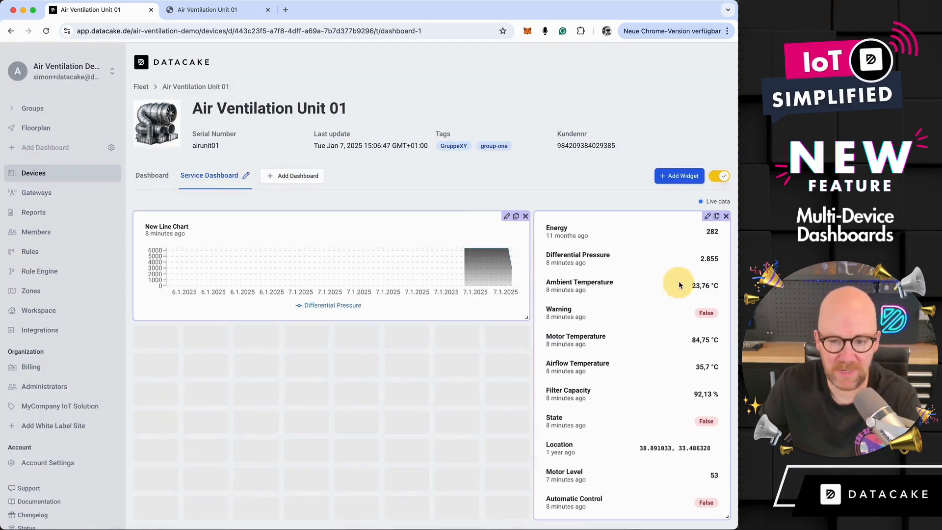
- Add a default Downlink widget below an enlarged line chart and finish editing the Service Dashboard
{"action": "left_click", "coordinate": [674, 177]}
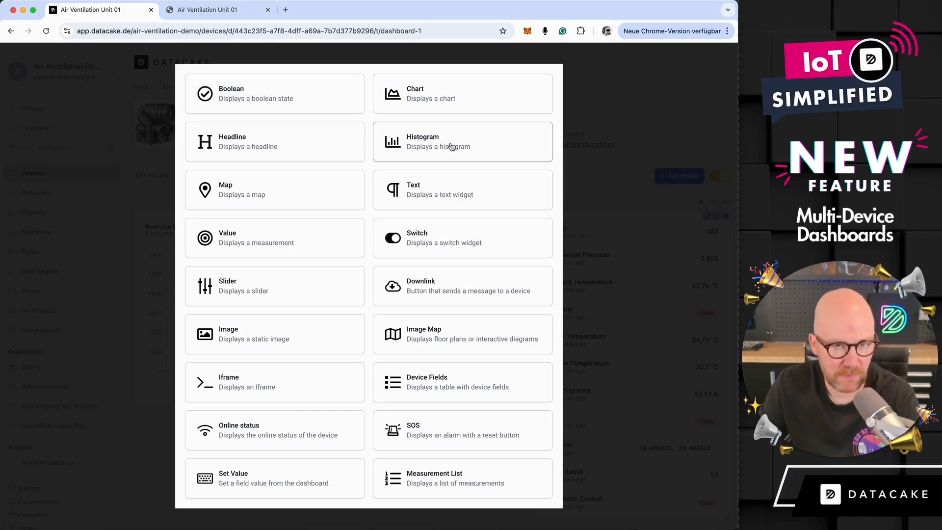
{"action": "left_click", "coordinate": [438, 298]}
{"action": "left_click", "coordinate": [502, 386]}
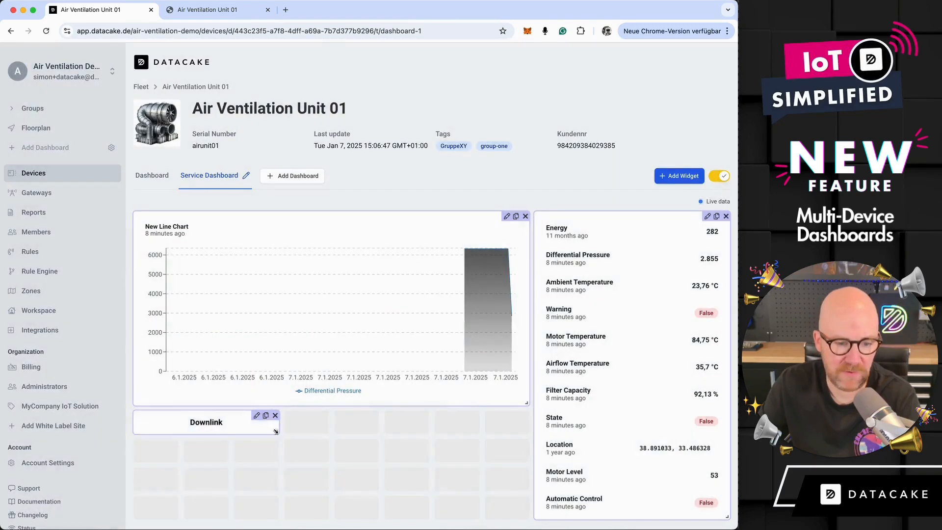
{"action": "left_click", "coordinate": [722, 176]}
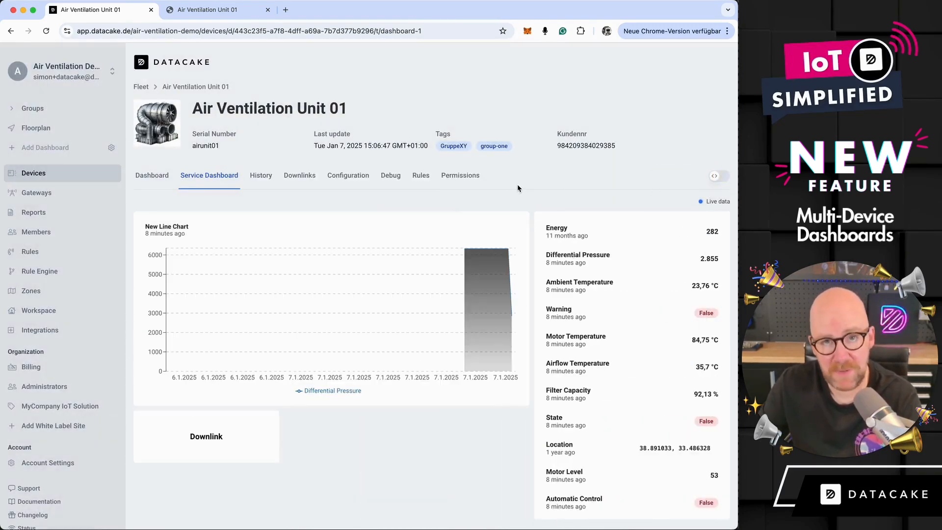
- Compare both dashboards and check the Service Dashboard's title and white label visibility settings without changing them
{"action": "left_click", "coordinate": [157, 180]}
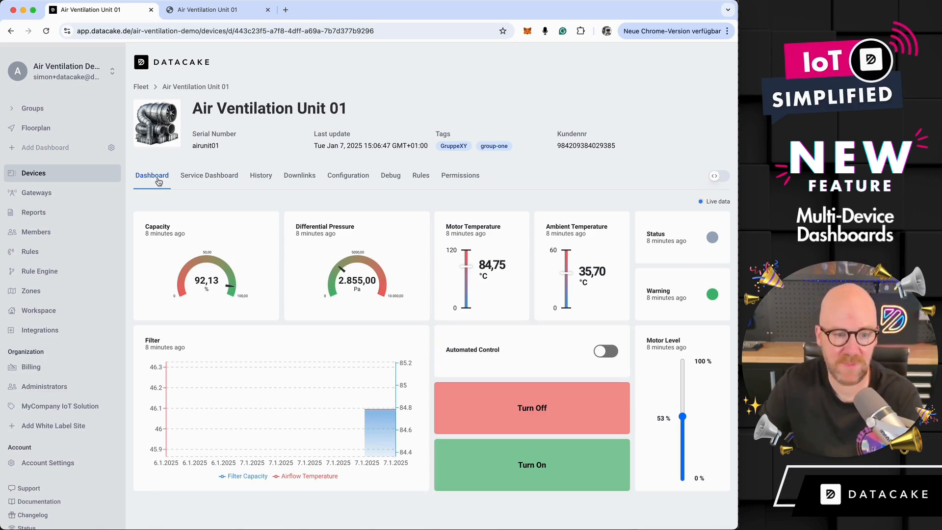
{"action": "left_click", "coordinate": [189, 180]}
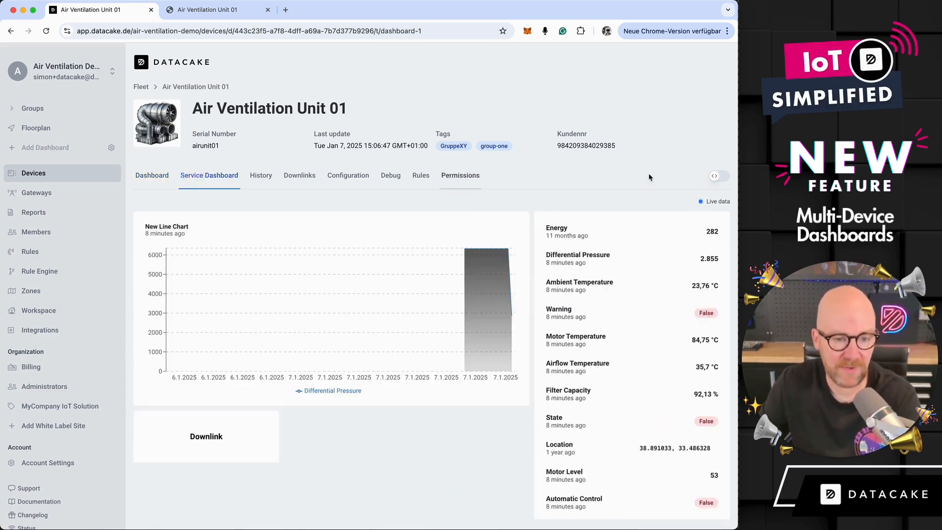
{"action": "left_click", "coordinate": [719, 177]}
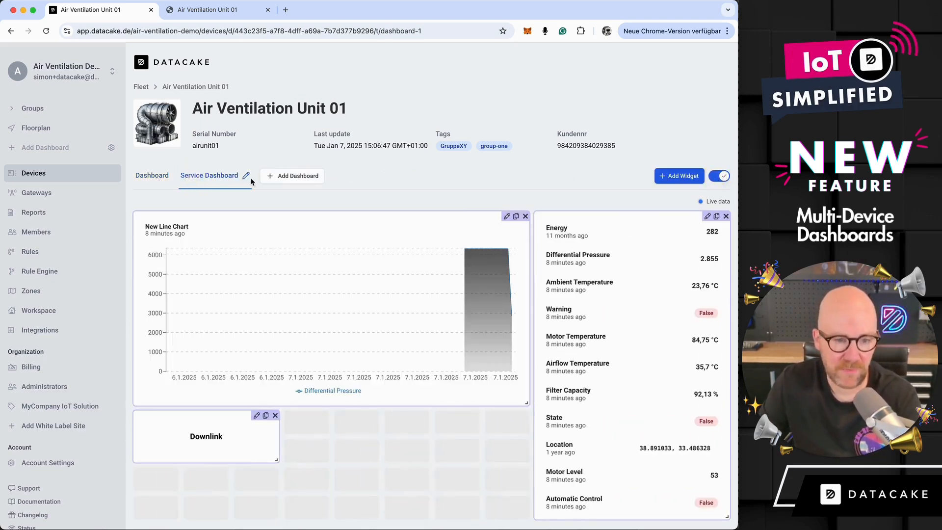
{"action": "left_click", "coordinate": [247, 177]}
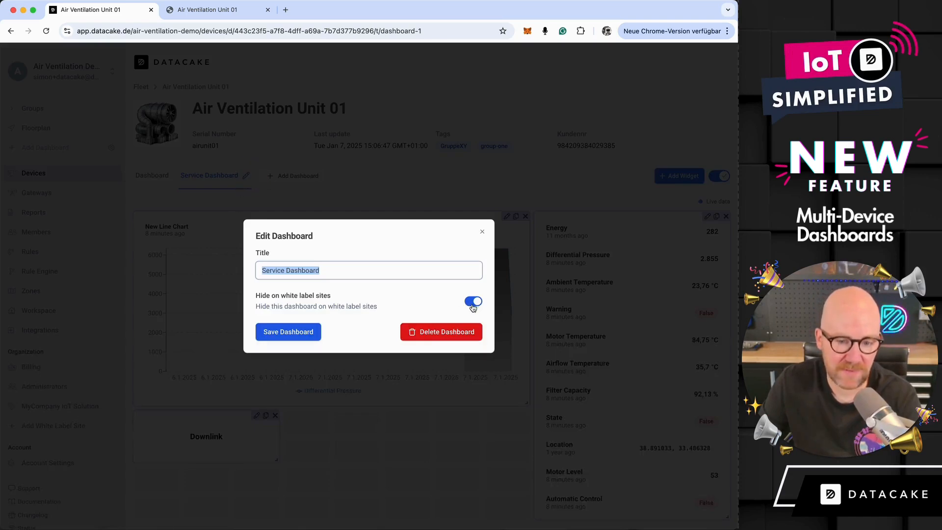
{"action": "left_click", "coordinate": [482, 233]}
{"action": "left_click", "coordinate": [718, 175]}
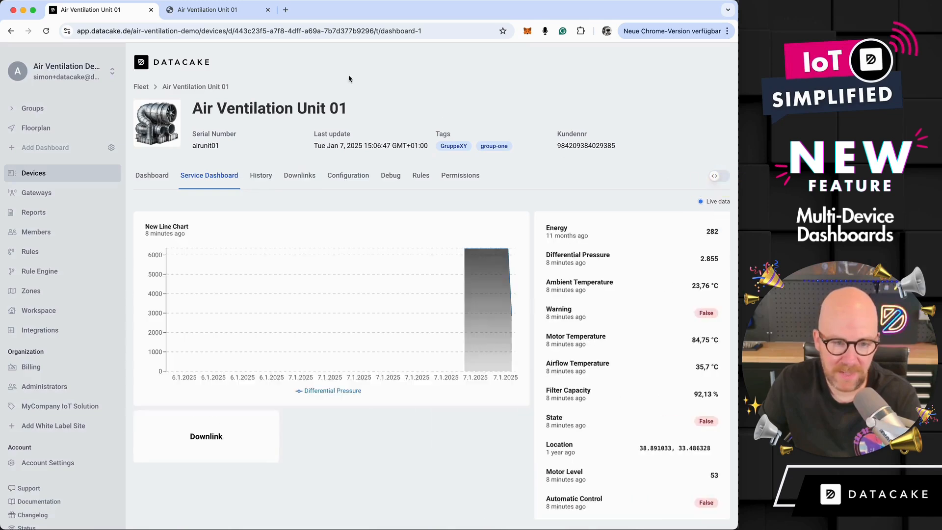
- Reload the device page on the MyCompany white label site to check which dashboards it offers, and return to the Datacake workspace
{"action": "left_click", "coordinate": [218, 11]}
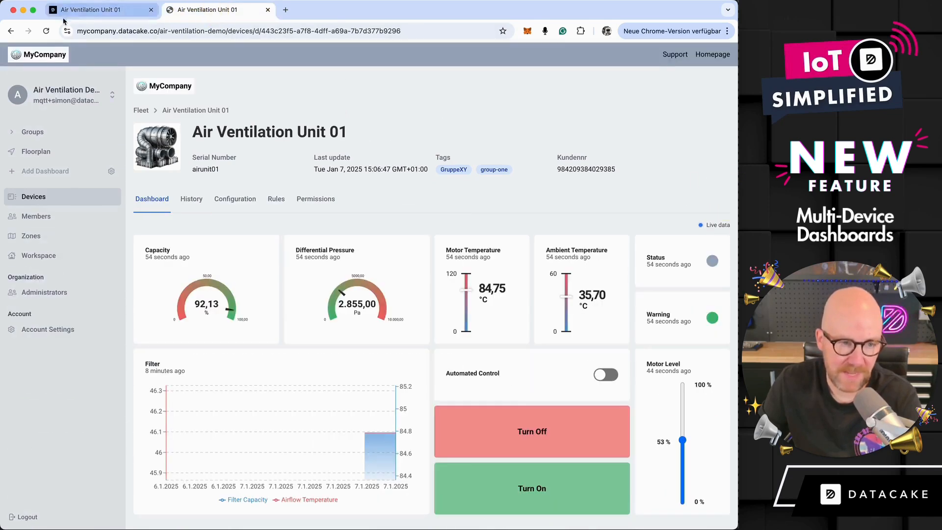
{"action": "left_click", "coordinate": [46, 31]}
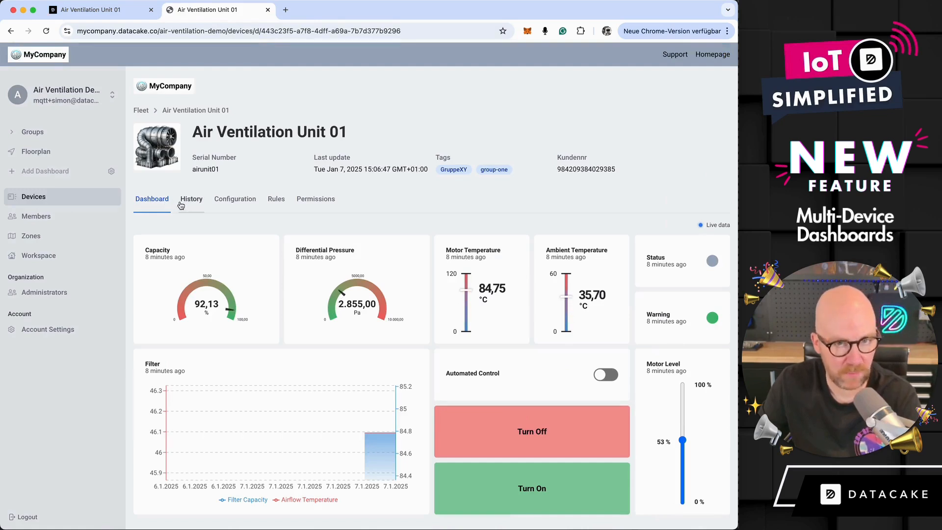
{"action": "left_click", "coordinate": [112, 16]}
- Add a third dashboard titled "Settings Dashboards" to the device, with hiding on white label sites left off
{"action": "left_click", "coordinate": [719, 176]}
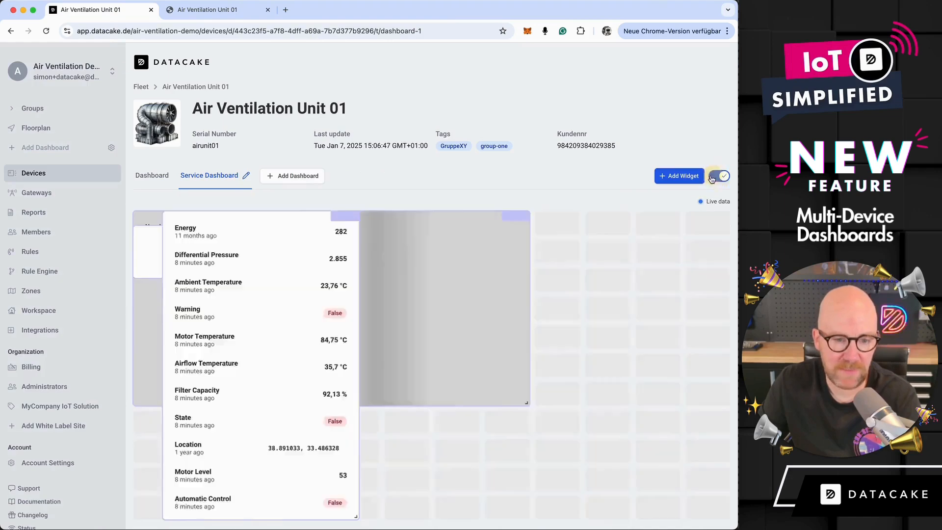
{"action": "left_click", "coordinate": [307, 175]}
{"action": "type", "text": "Third a"}
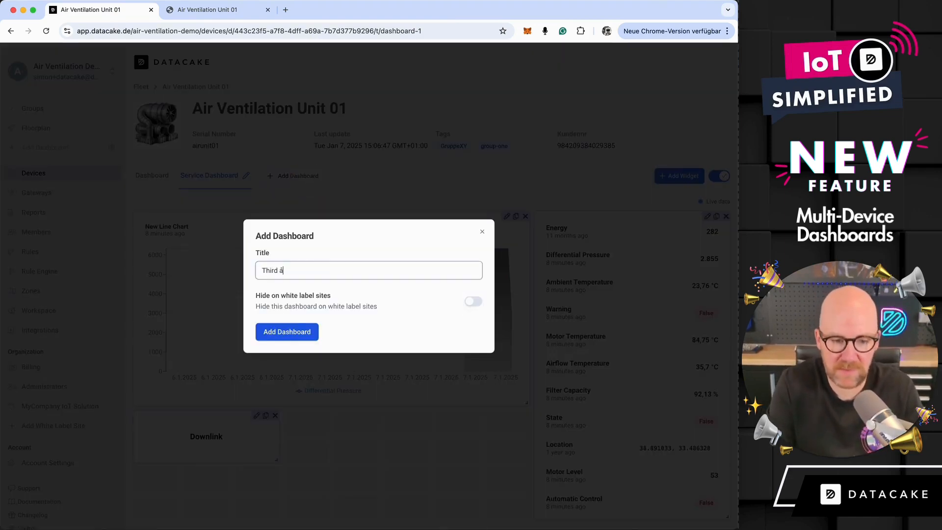
{"action": "key", "text": "BackSpace"}
{"action": "key", "text": "BackSpace"}
{"action": "key", "text": "BackSpace"}
{"action": "key", "text": "BackSpace"}
{"action": "key", "text": "BackSpace"}
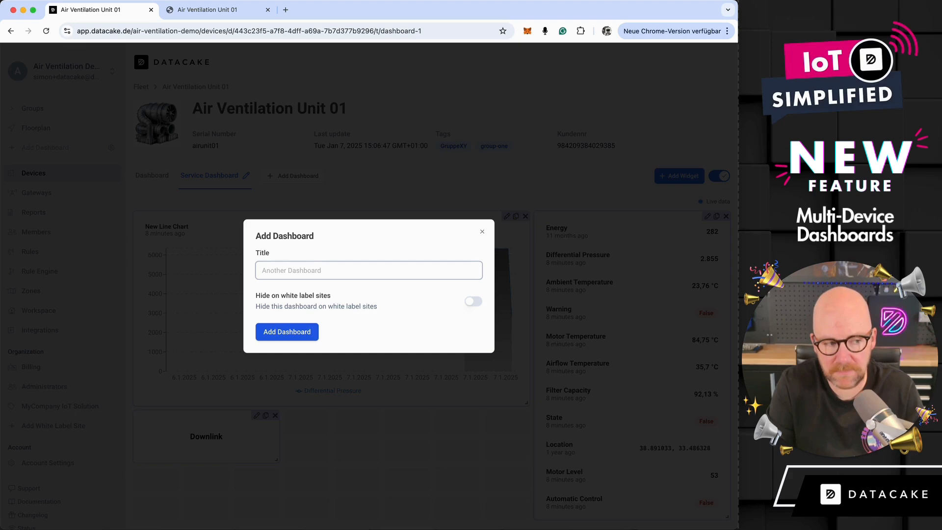
{"action": "type", "text": "Settings Dashboard"}
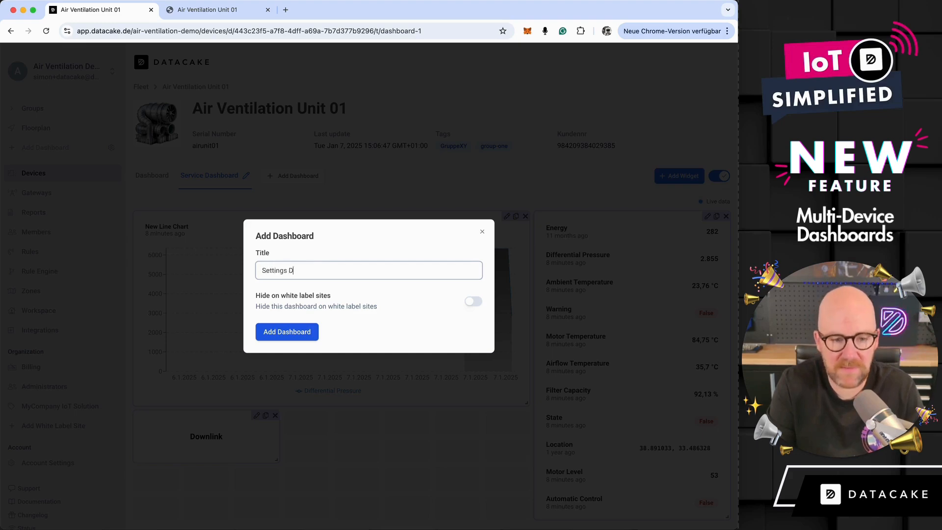
{"action": "key", "text": "BackSpace"}
{"action": "key", "text": "BackSpace"}
{"action": "key", "text": "BackSpace"}
{"action": "type", "text": "ards"}
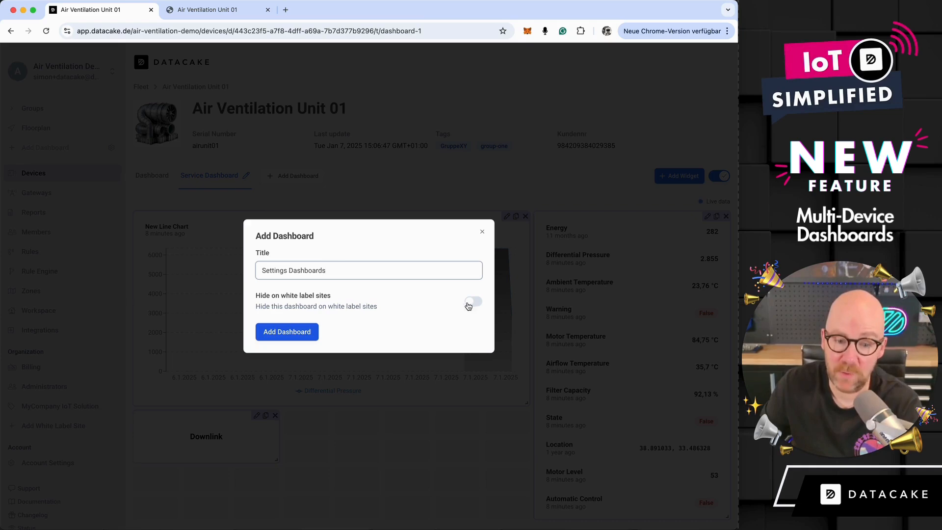
{"action": "left_click", "coordinate": [309, 331]}
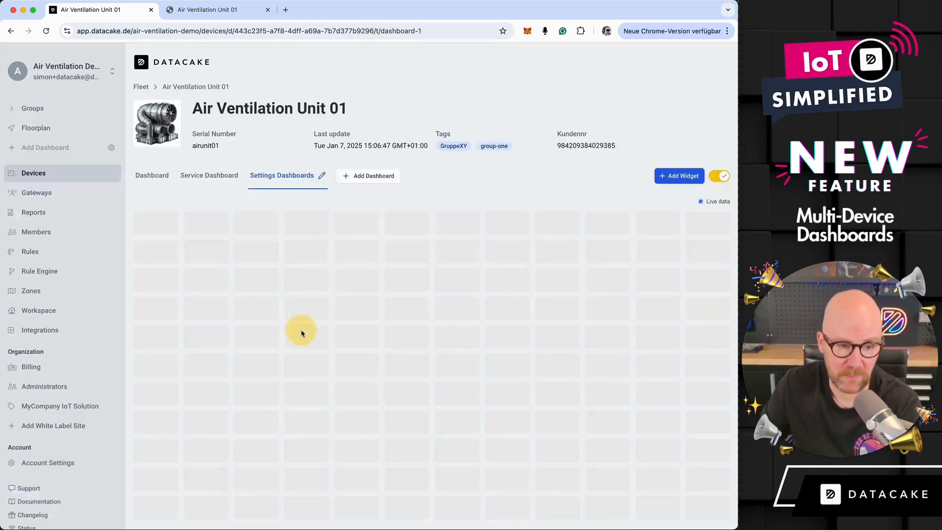
- Add a Text widget with the heading "# Hello world" to the Settings Dashboards and finish editing the dashboard
{"action": "left_click", "coordinate": [680, 181]}
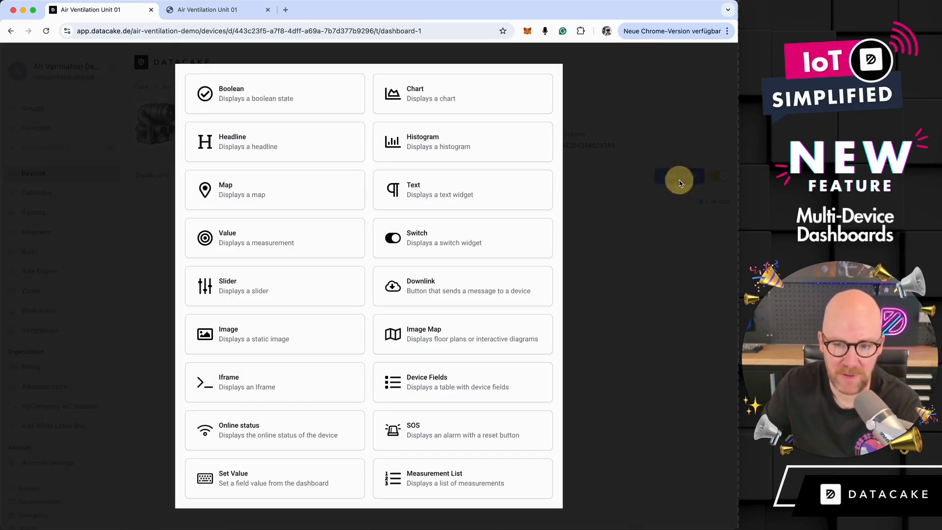
{"action": "left_click", "coordinate": [439, 200]}
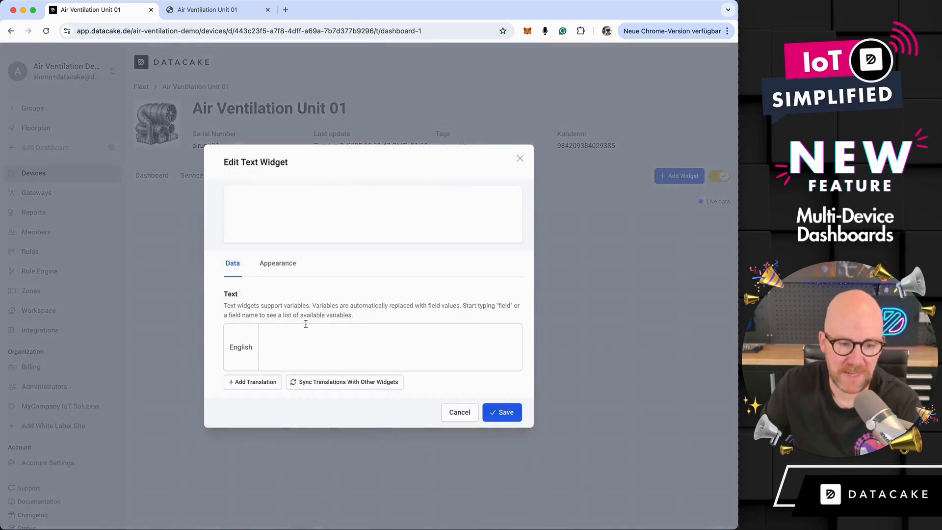
{"action": "left_click", "coordinate": [300, 339]}
{"action": "type", "text": "Hello world"}
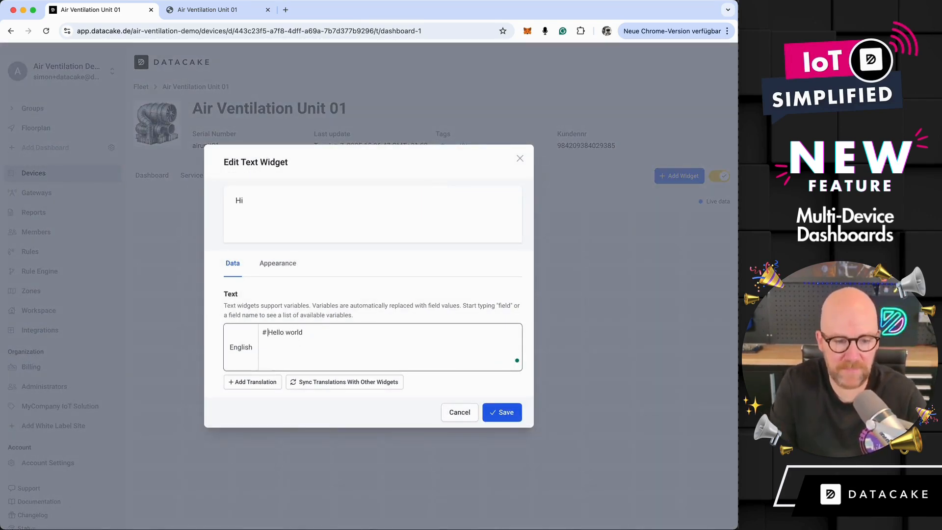
{"action": "left_click", "coordinate": [504, 417]}
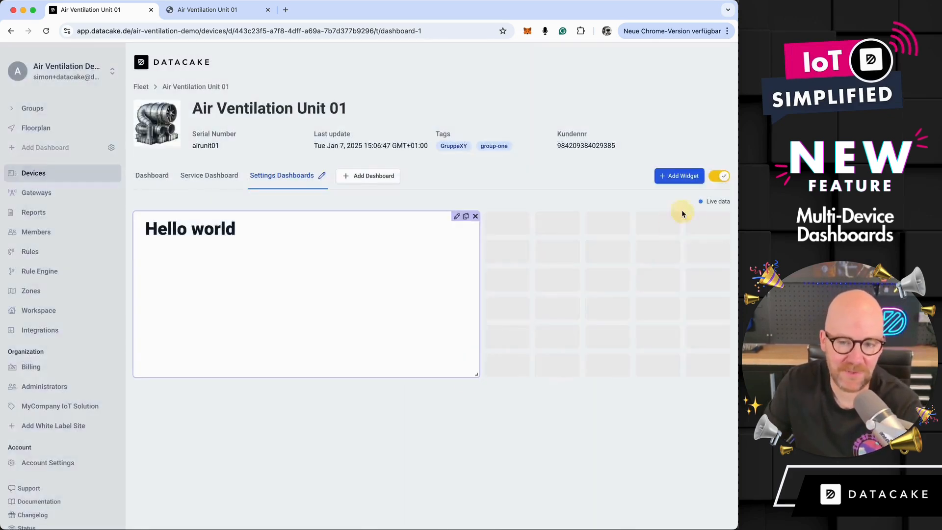
{"action": "left_click", "coordinate": [719, 178]}
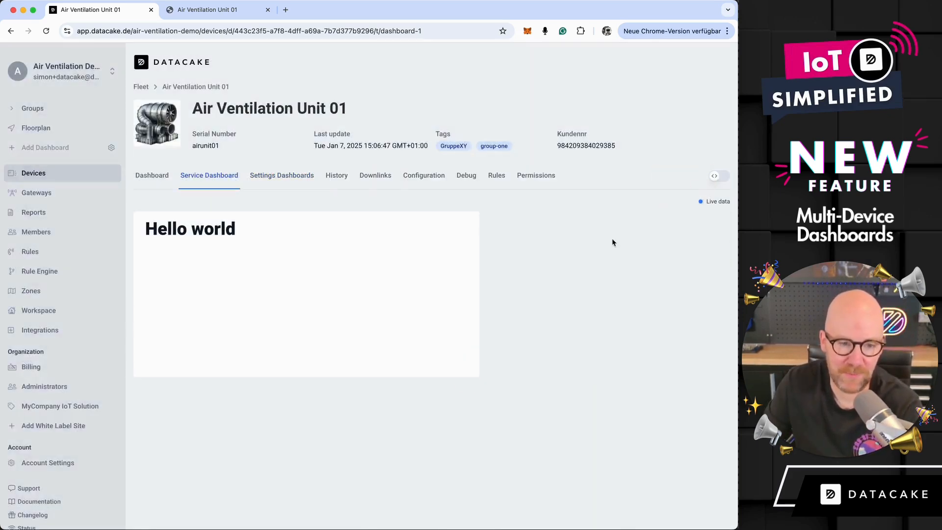
- View the main Dashboard, Service Dashboard and Settings Dashboards of the device in turn to compare their contents
{"action": "left_click", "coordinate": [152, 176]}
{"action": "left_click", "coordinate": [221, 180]}
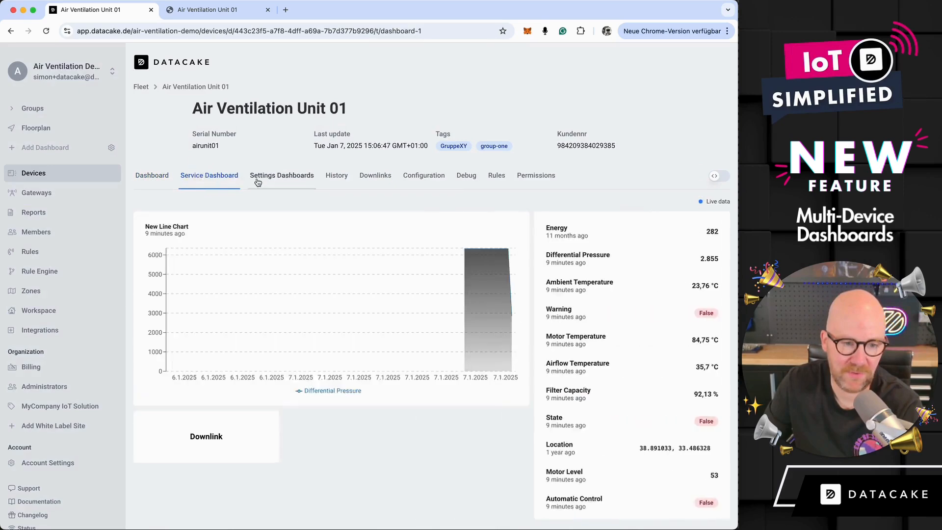
{"action": "left_click", "coordinate": [257, 180]}
{"action": "left_click", "coordinate": [218, 181]}
{"action": "left_click", "coordinate": [157, 181]}
{"action": "left_click", "coordinate": [201, 181]}
- Reload the device page on the MyCompany white label site and check its main Dashboard and Settings Dashboards
{"action": "left_click", "coordinate": [209, 12]}
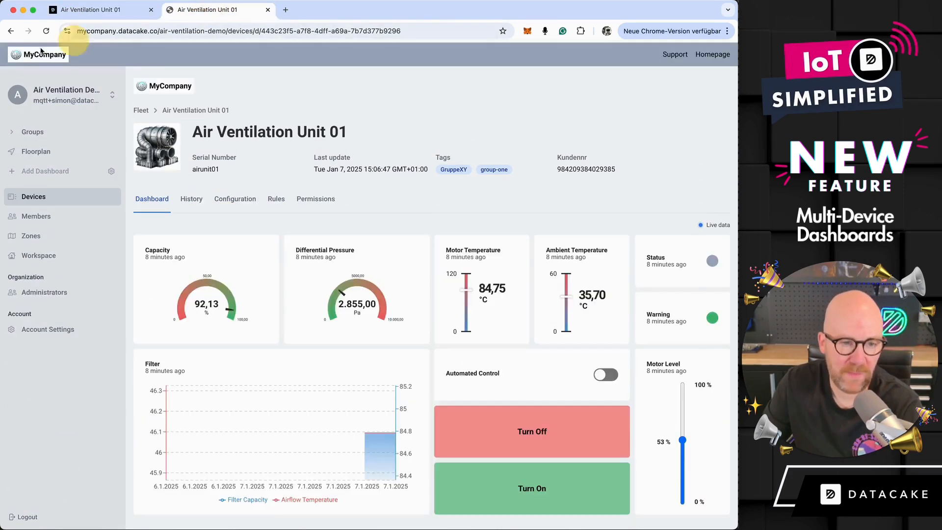
{"action": "left_click", "coordinate": [45, 32]}
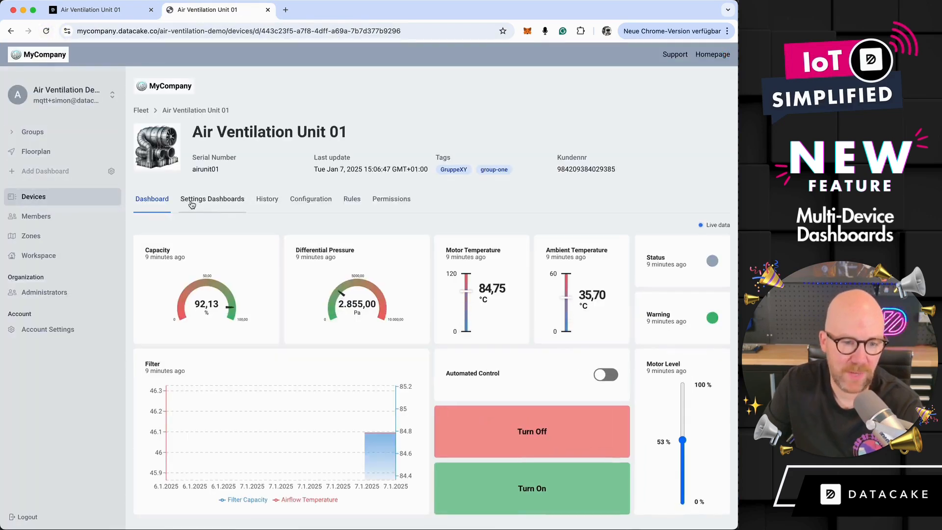
{"action": "left_click", "coordinate": [191, 204]}
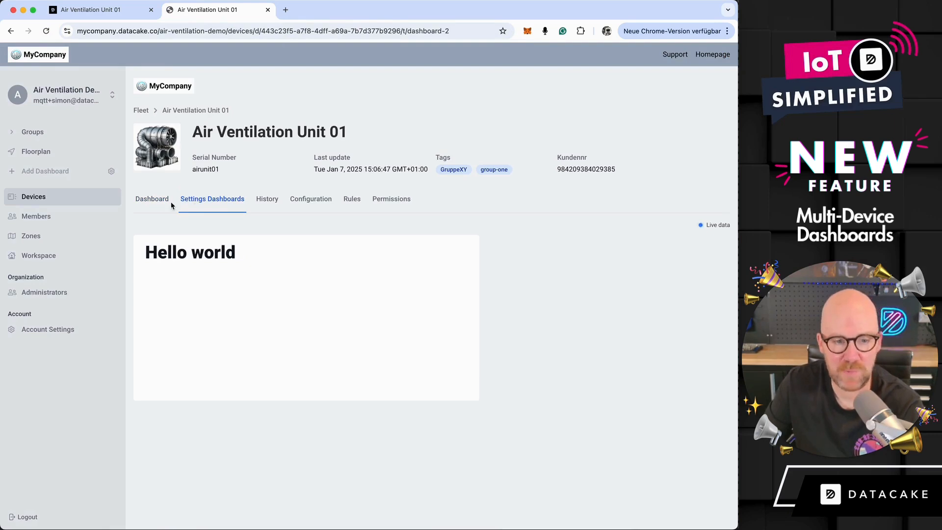
{"action": "left_click", "coordinate": [156, 205]}
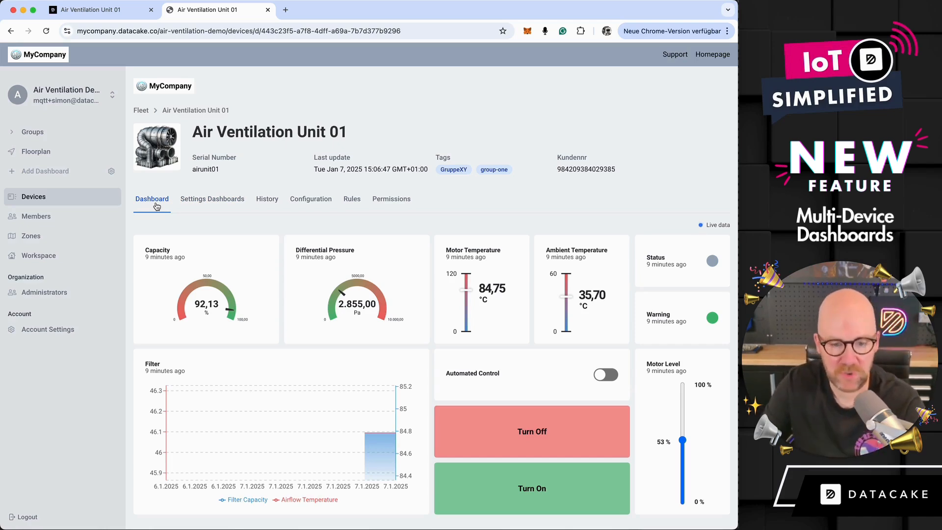
{"action": "left_click", "coordinate": [209, 209]}
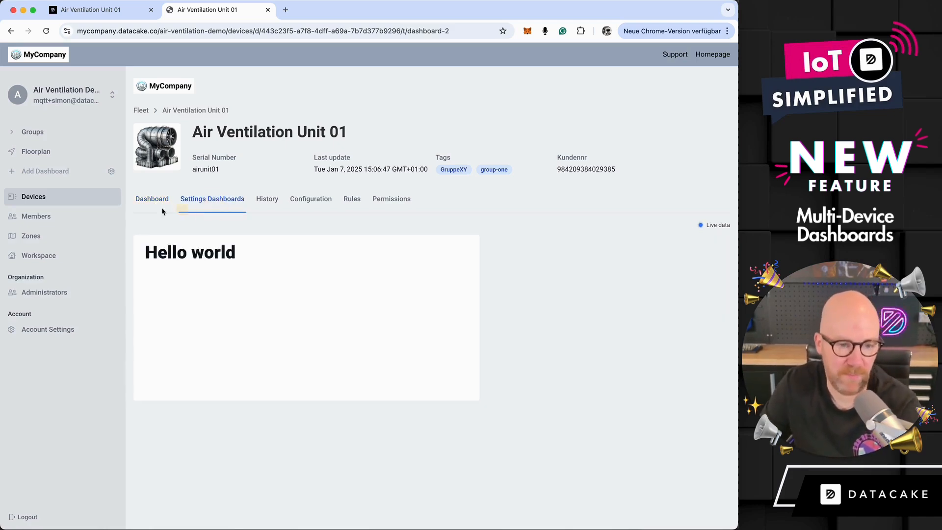
{"action": "left_click", "coordinate": [145, 207]}
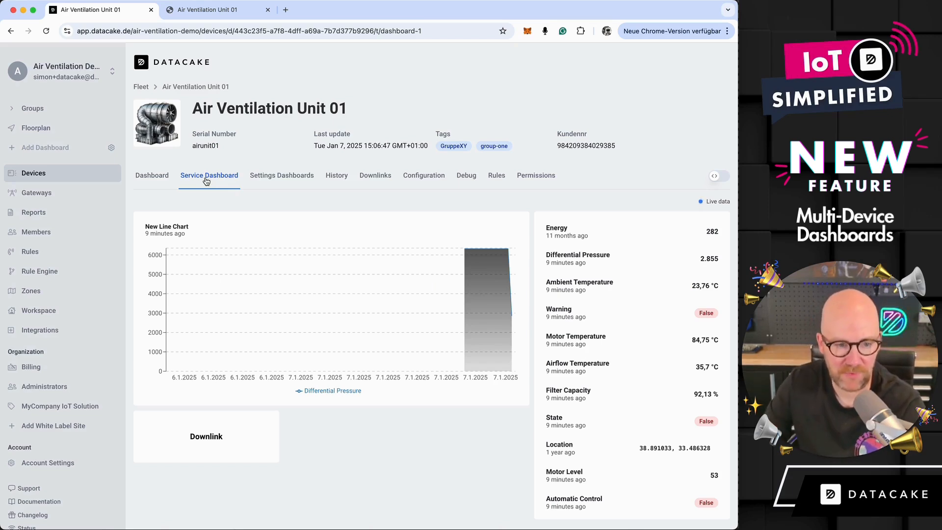
- Review the main Dashboard and Settings Dashboards in the Datacake workspace and turn on dashboard editing
{"action": "left_click", "coordinate": [165, 180]}
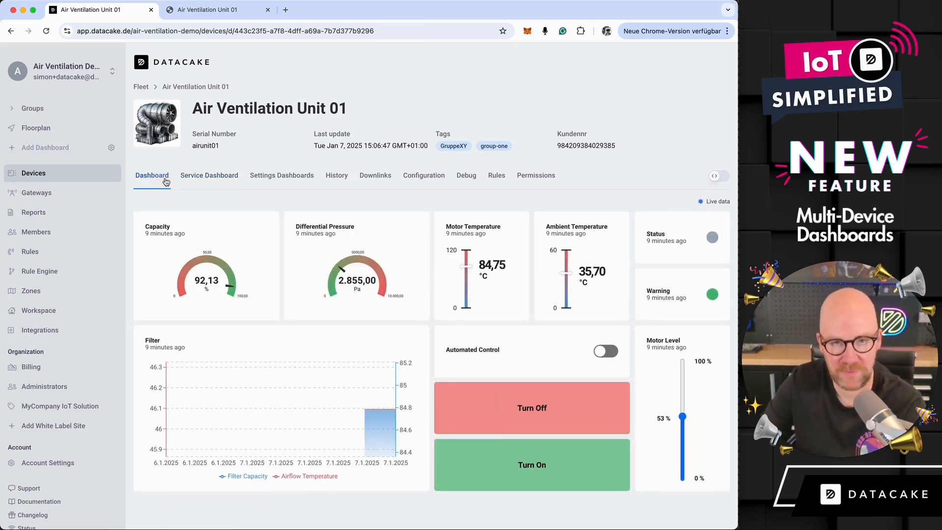
{"action": "left_click", "coordinate": [287, 184]}
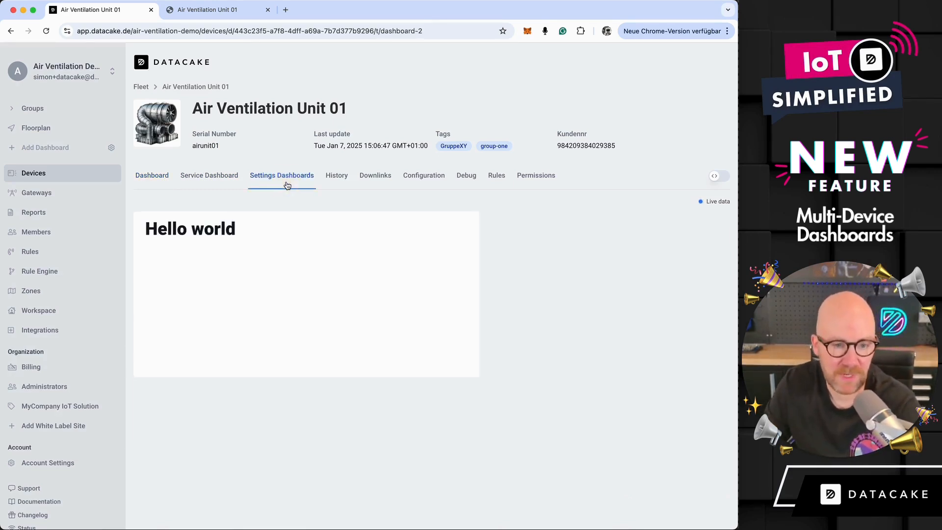
{"action": "left_click", "coordinate": [718, 178]}
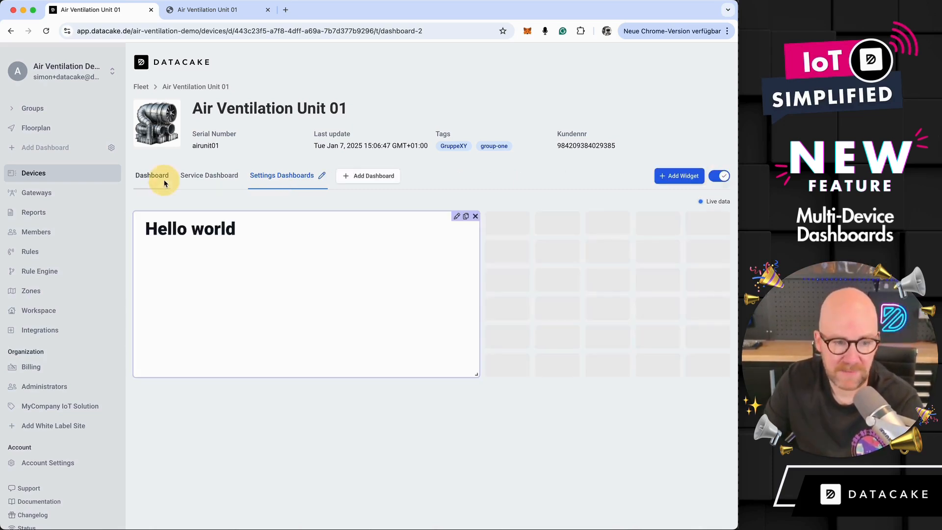